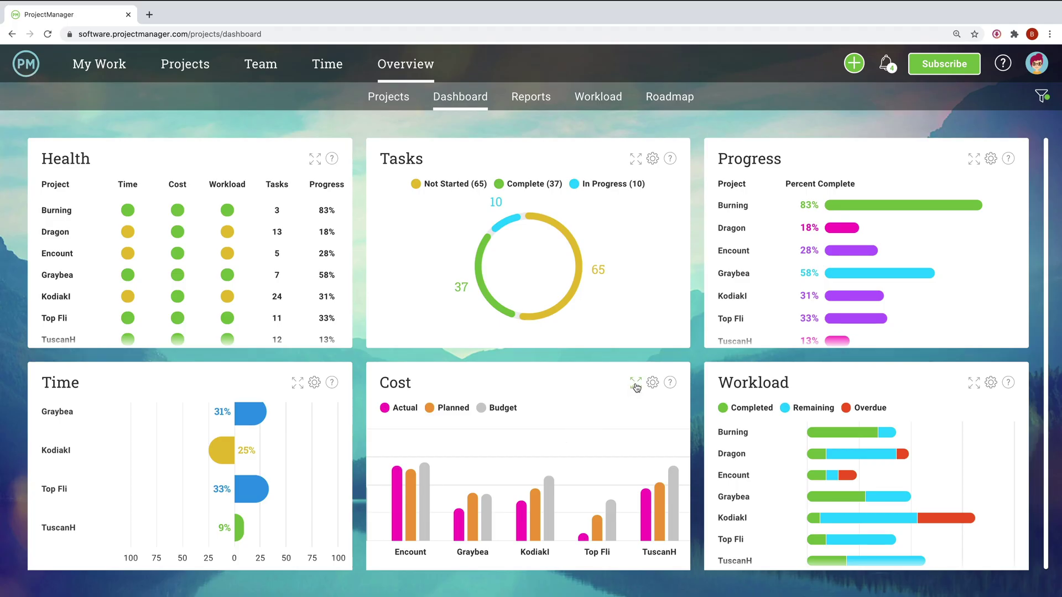
Enlarge the Cost chart, lengthen Bug 3 by a few days, and move Story 3 later
left_click(601, 287)
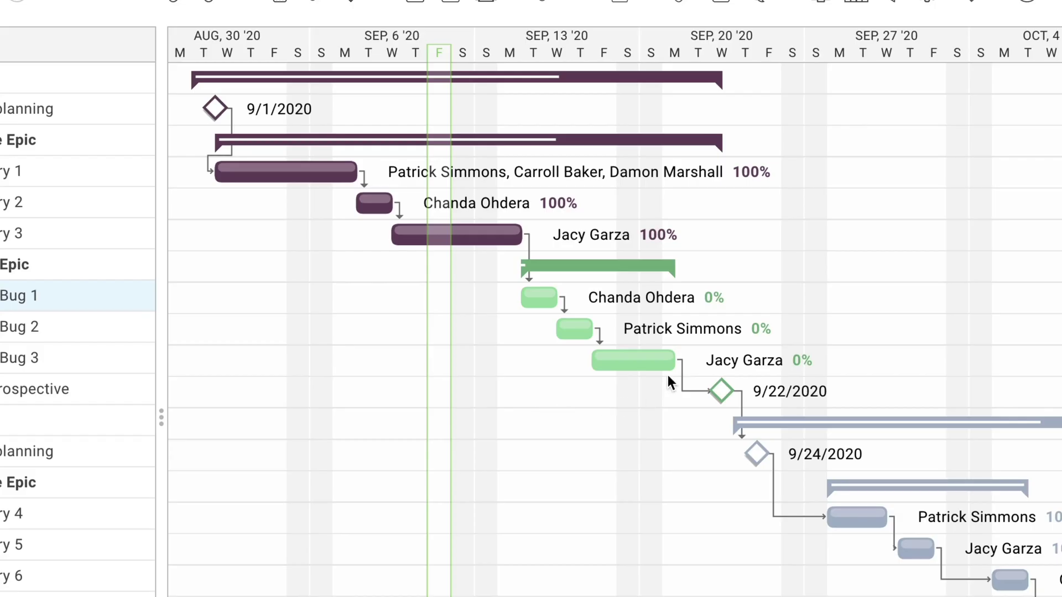
left_click_drag(673, 360, 724, 359)
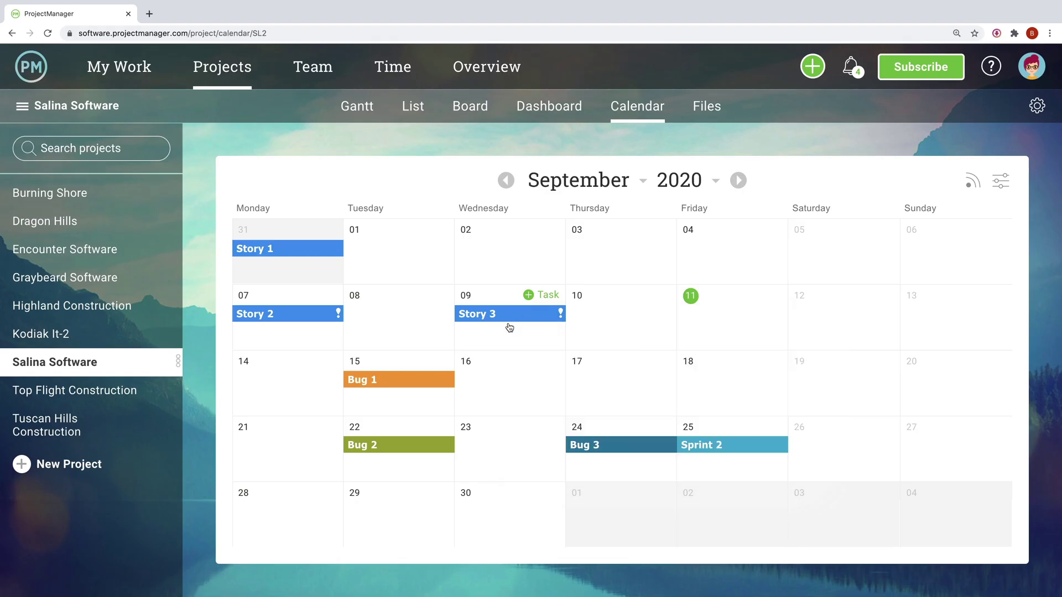
left_click_drag(509, 329, 701, 324)
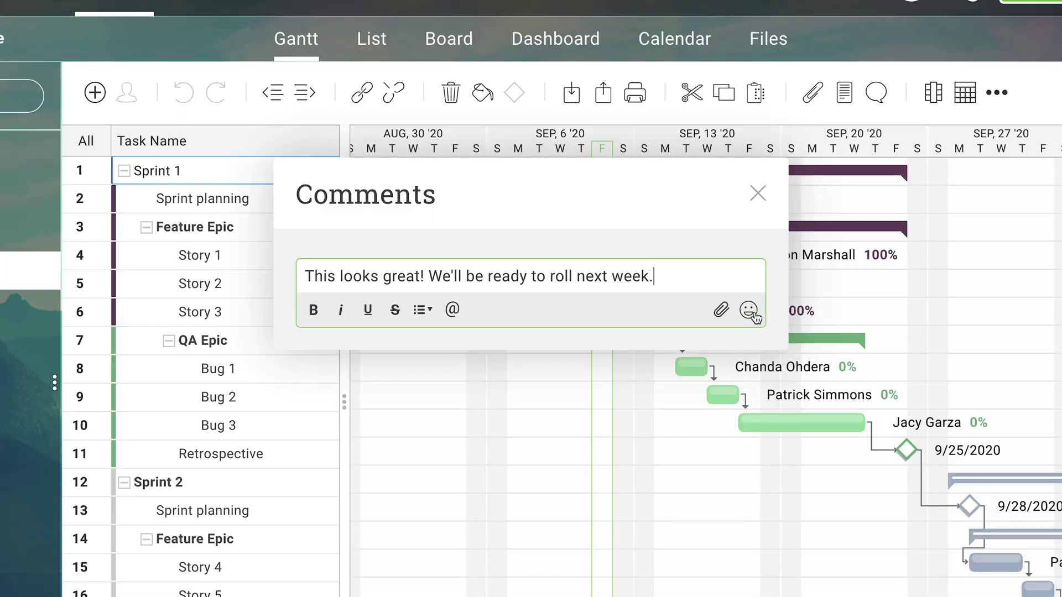
Post a comment ending with the clapping-hands 👏 emoji
left_click(749, 310)
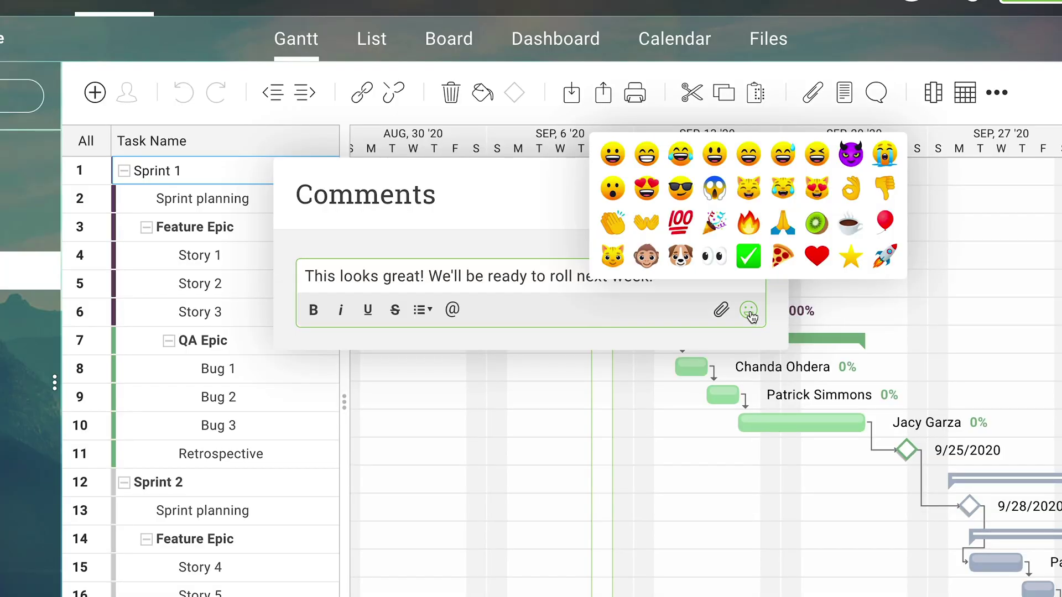
left_click(613, 224)
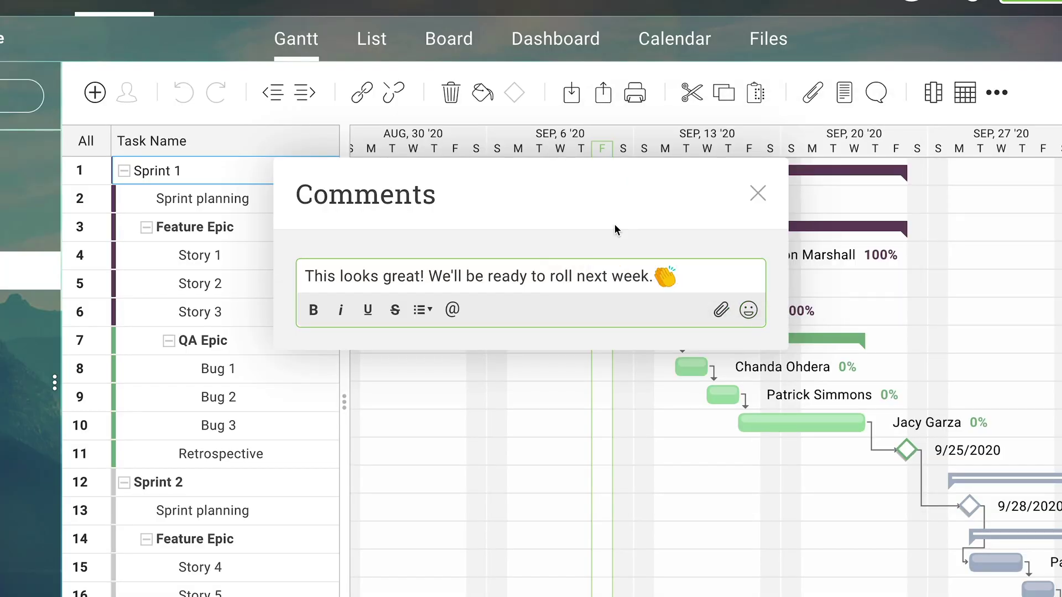
key("Return")
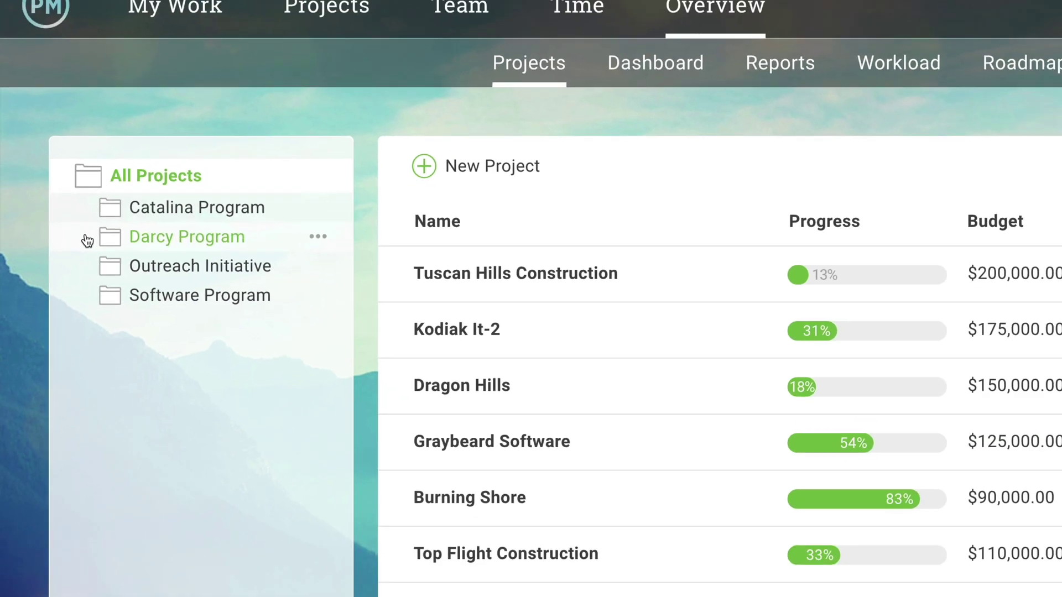
Show only the Darcy Program's projects and add the Cost/Budget column to the table
left_click(86, 240)
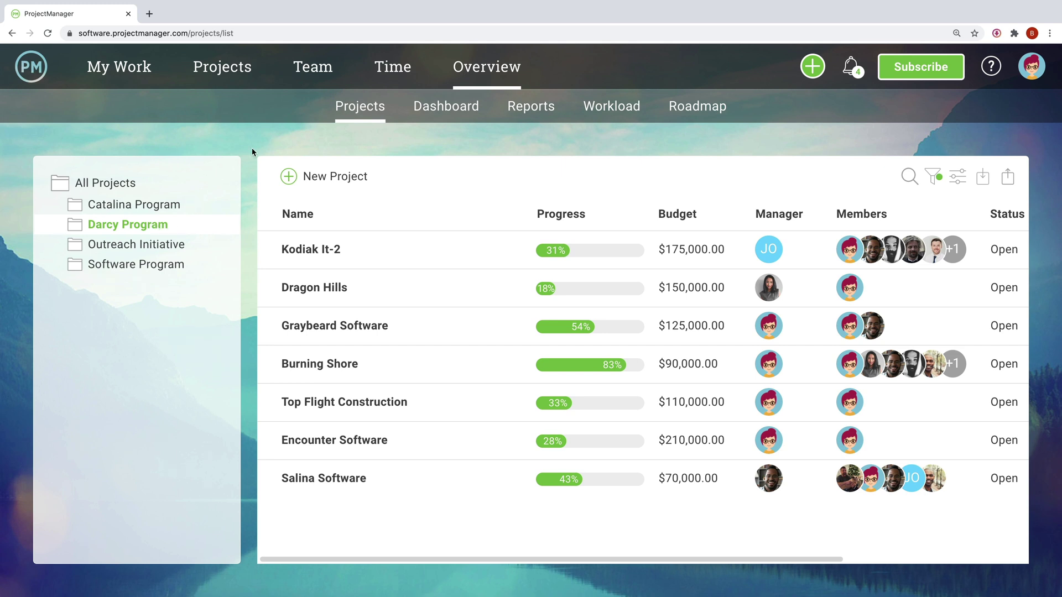
left_click(957, 178)
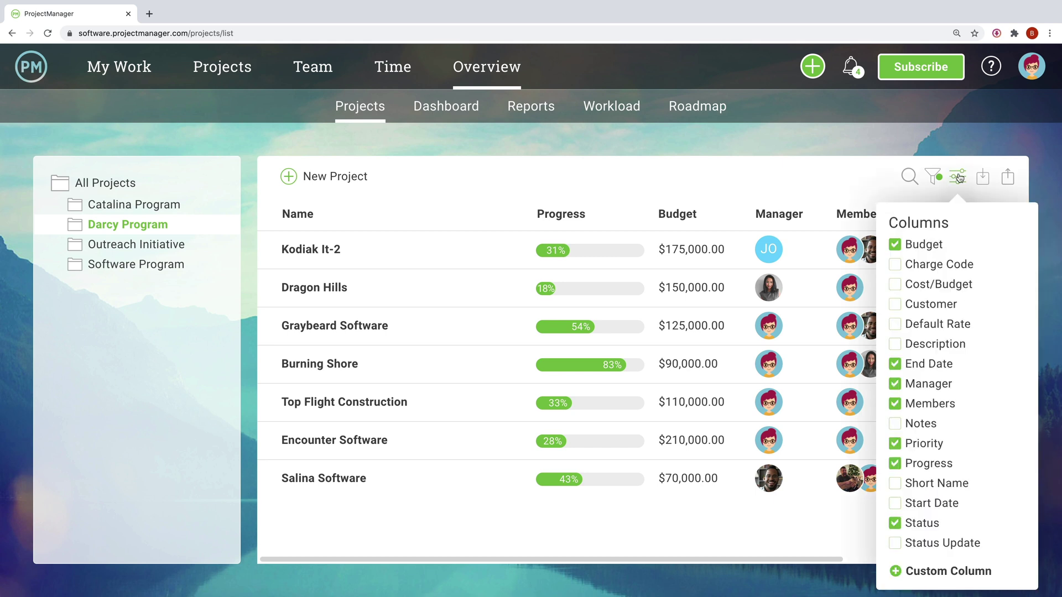
left_click(896, 287)
scroll(974, 287, "right", 10)
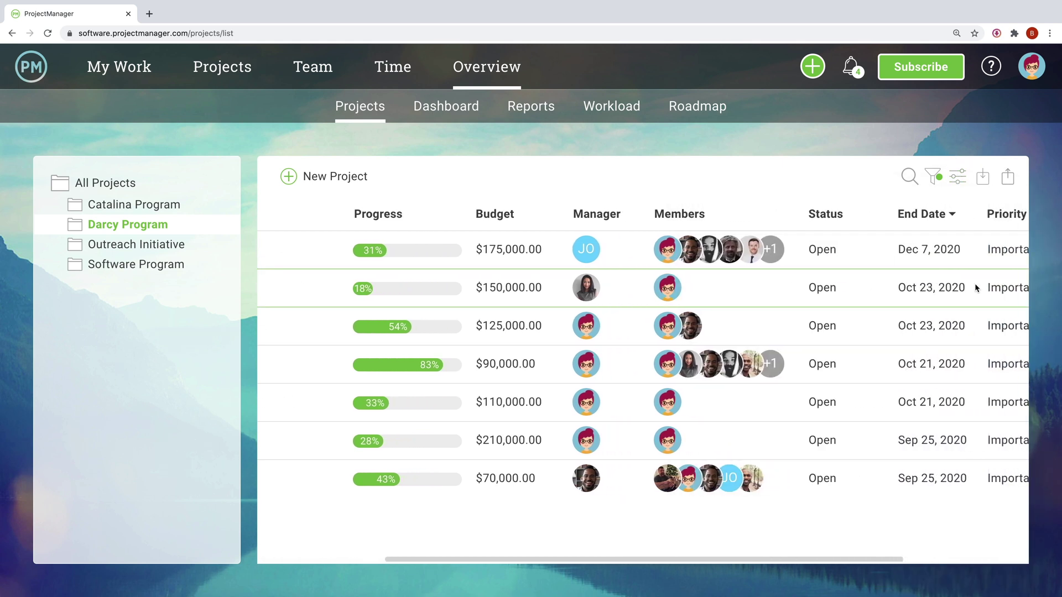
mouse_move(962, 289)
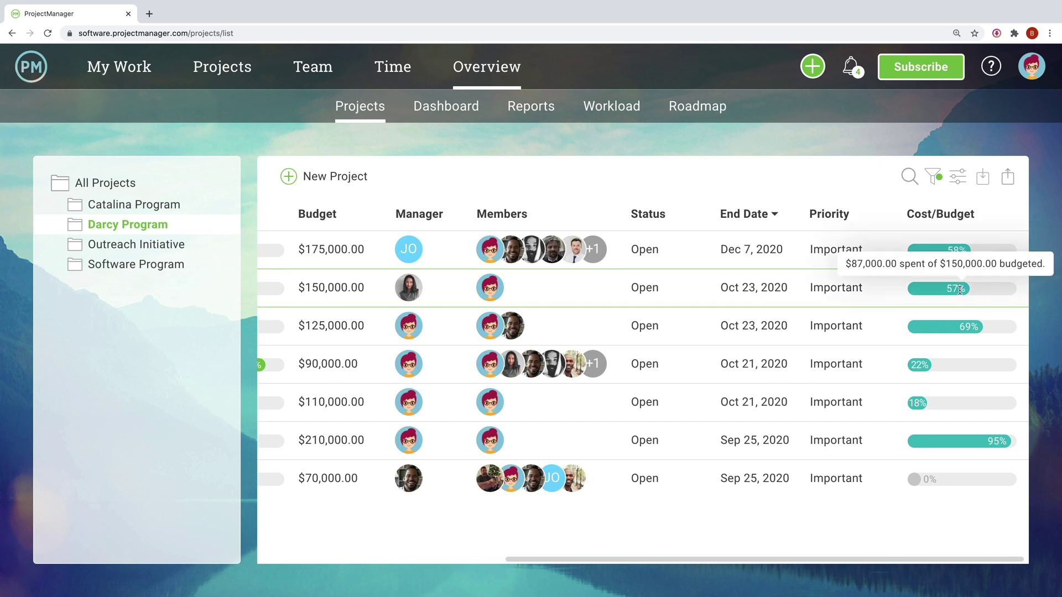
Filter the project list to a single manager, leaving four projects
left_click(933, 176)
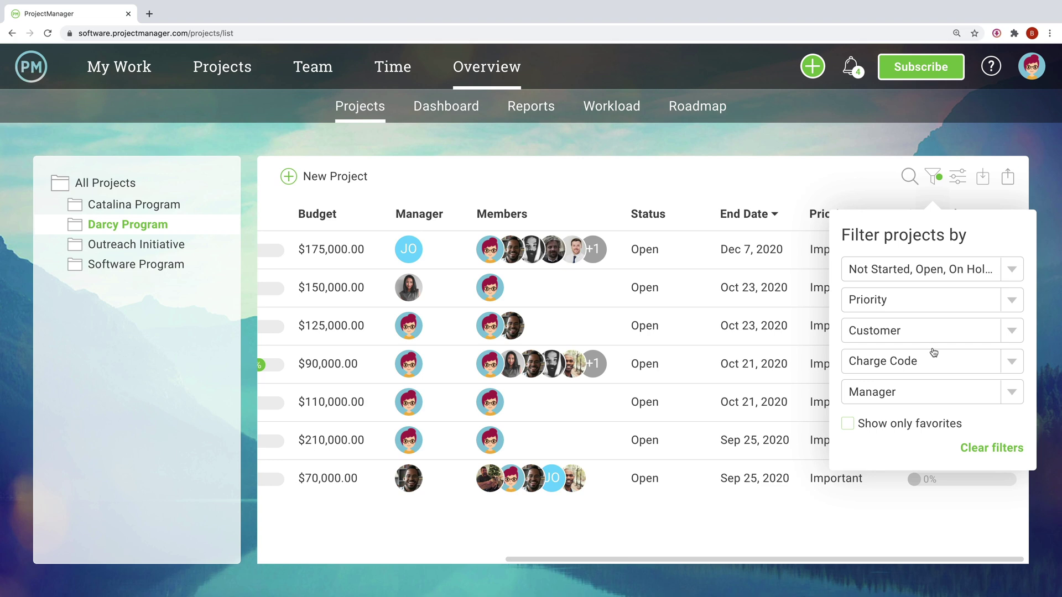
left_click(934, 391)
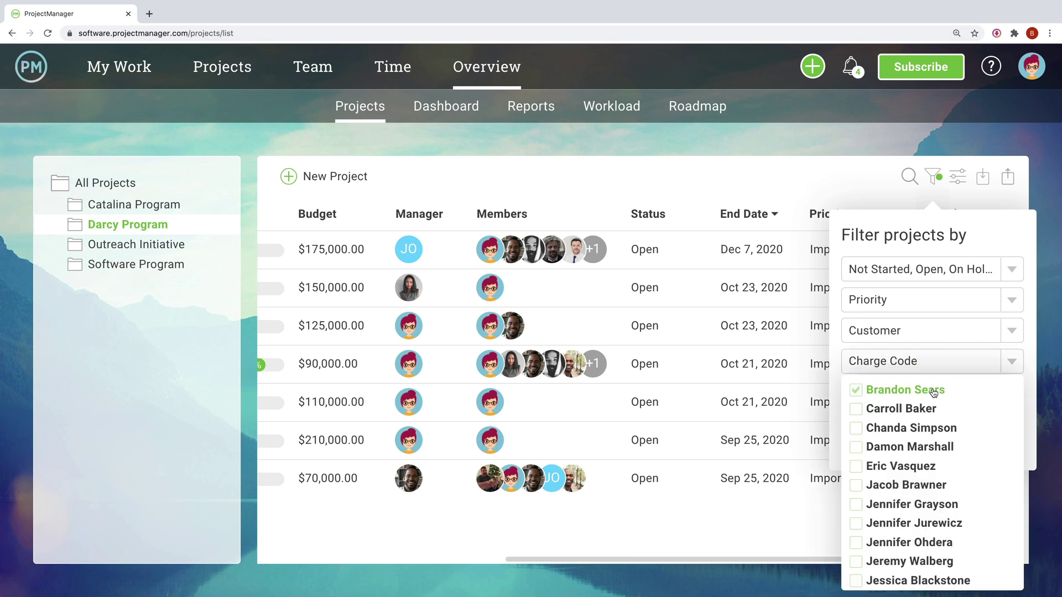
left_click(856, 409)
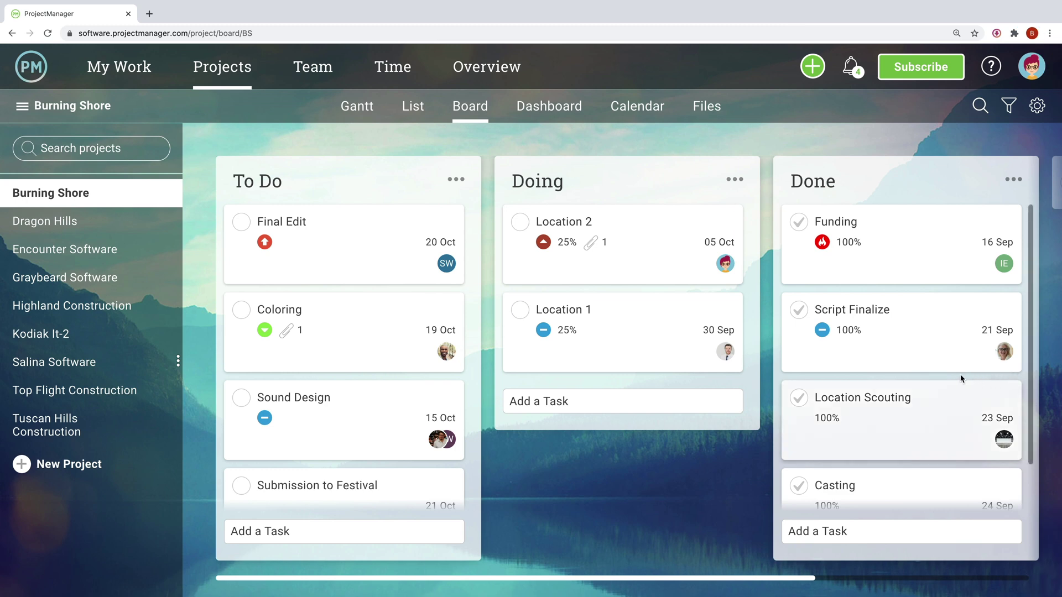
Set Location 1's progress to Halfway Done
left_click(702, 366)
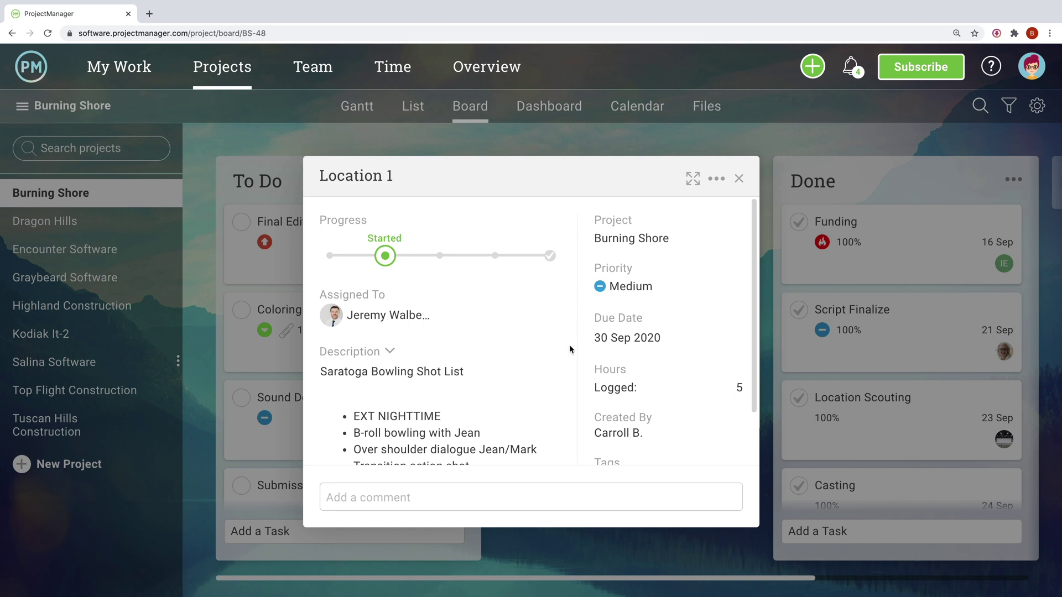
left_click(440, 258)
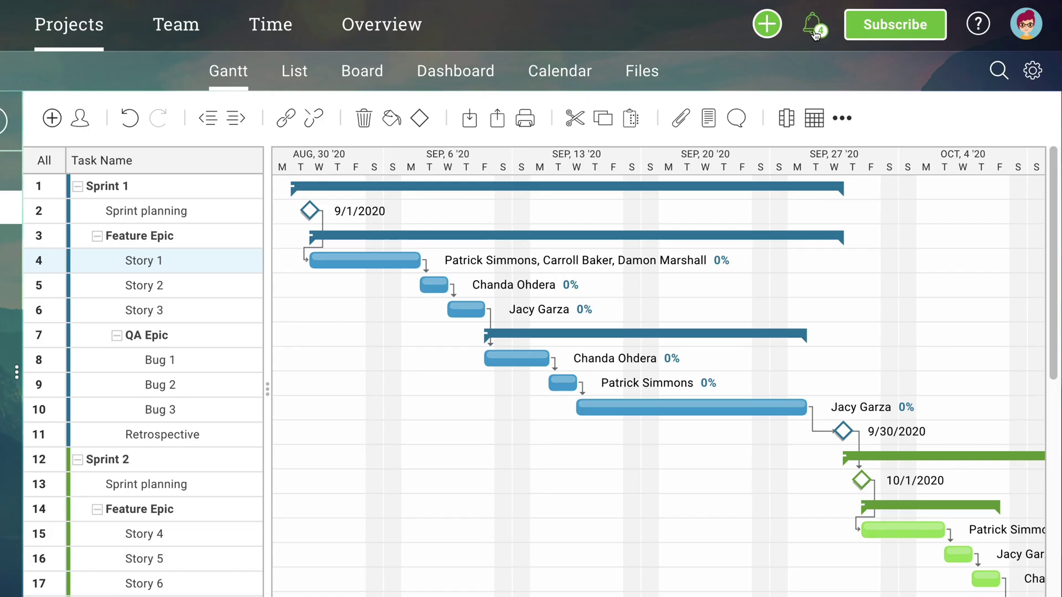
left_click(850, 66)
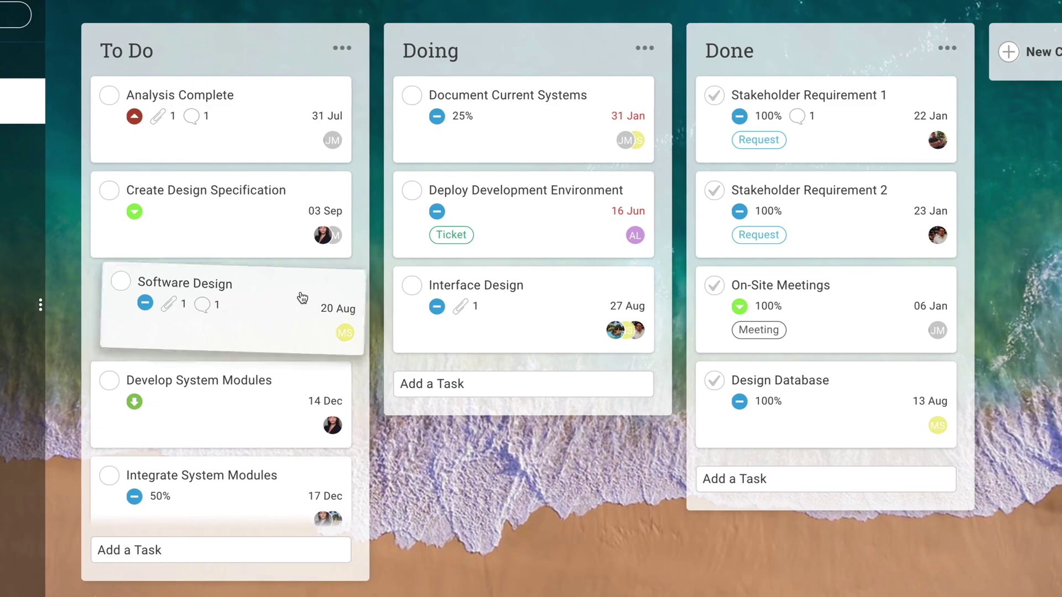
Move Software Design into Doing and reschedule Sprint planning from 24 to 25 Sep
left_click_drag(301, 296, 436, 264)
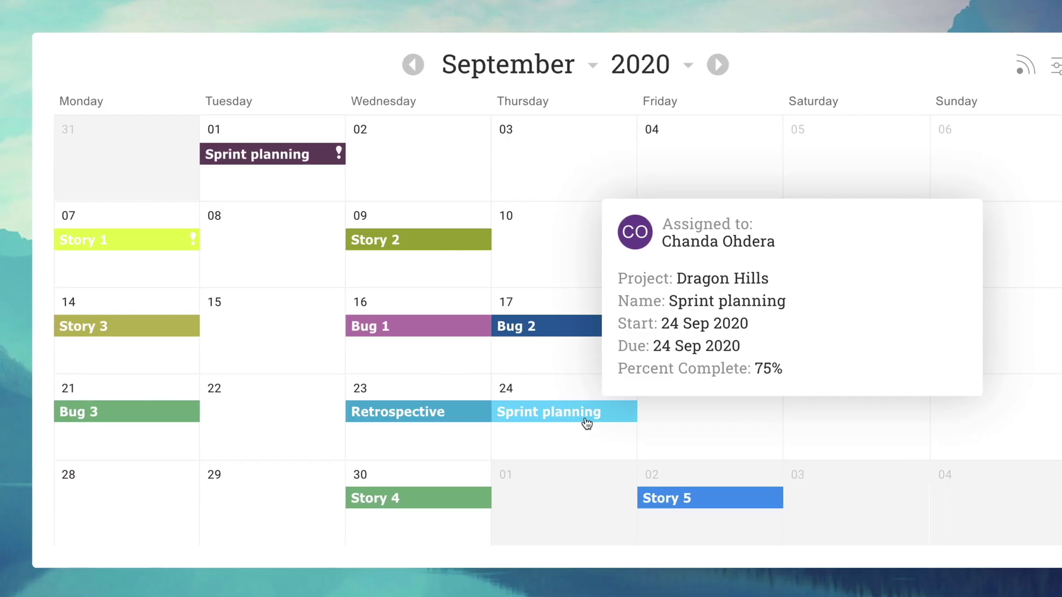
left_click_drag(591, 424, 646, 416)
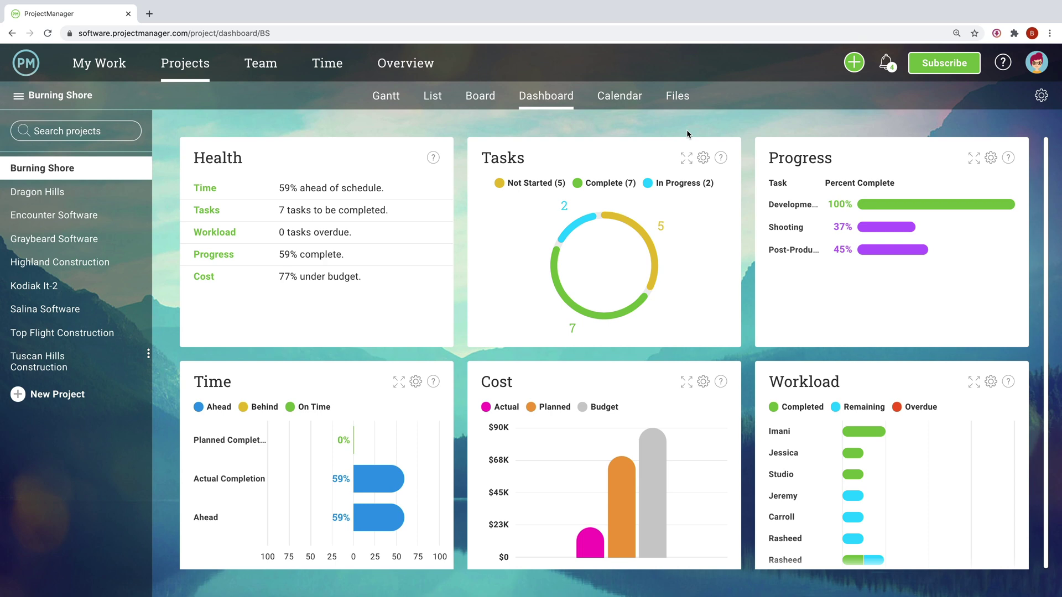
Enlarge the Tasks donut chart, then switch to the Overview dashboard and enlarge Health
left_click(685, 159)
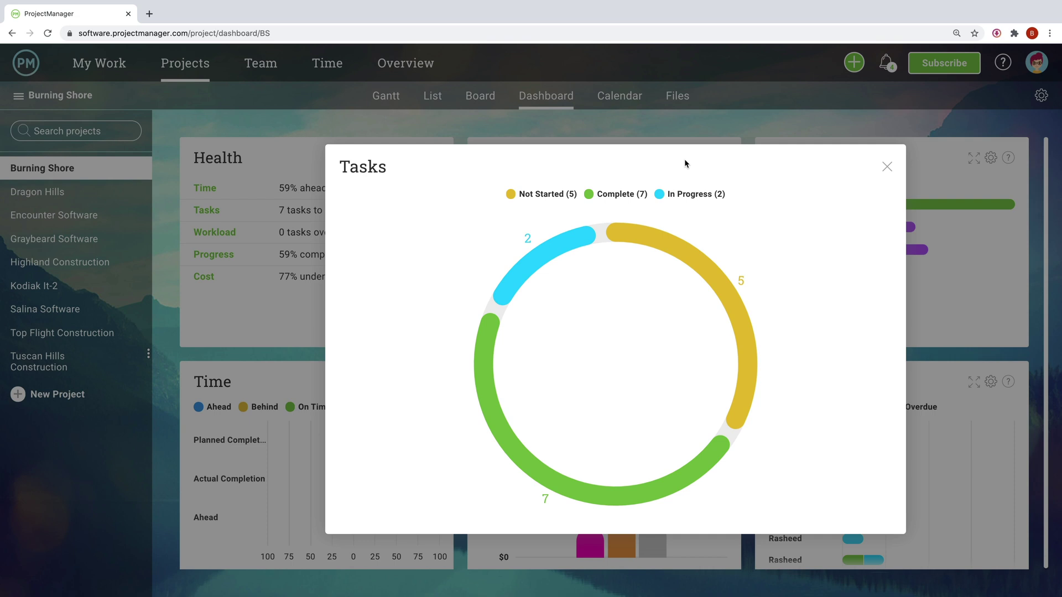
mouse_move(743, 319)
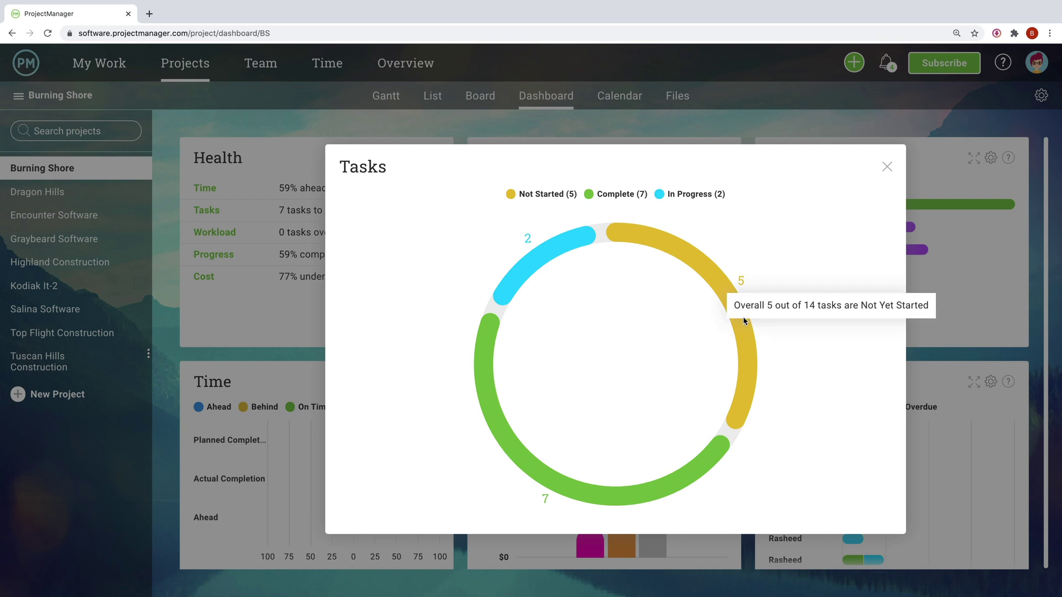
key("Escape")
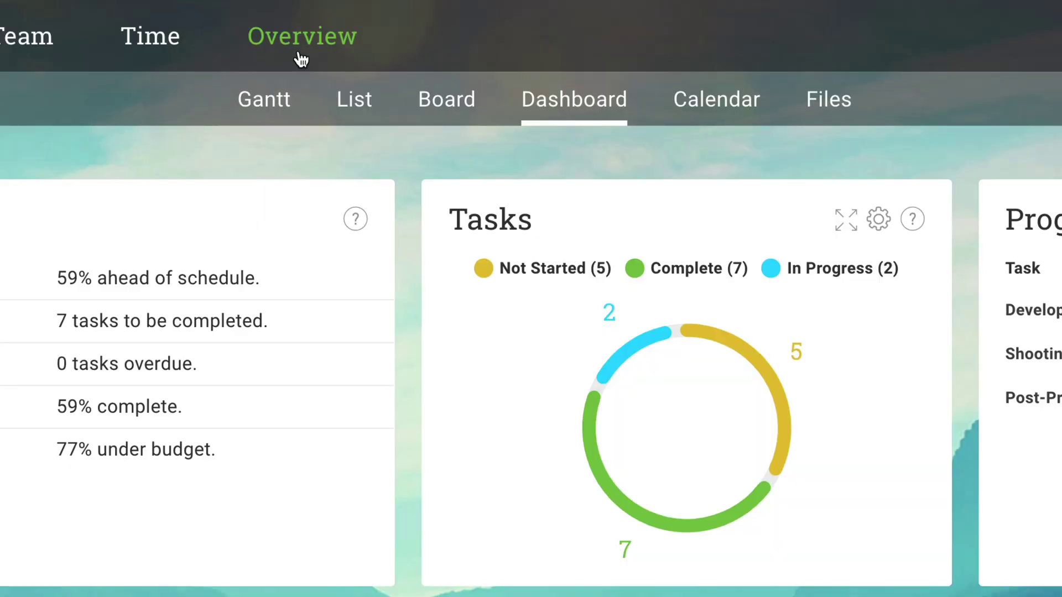
left_click(302, 59)
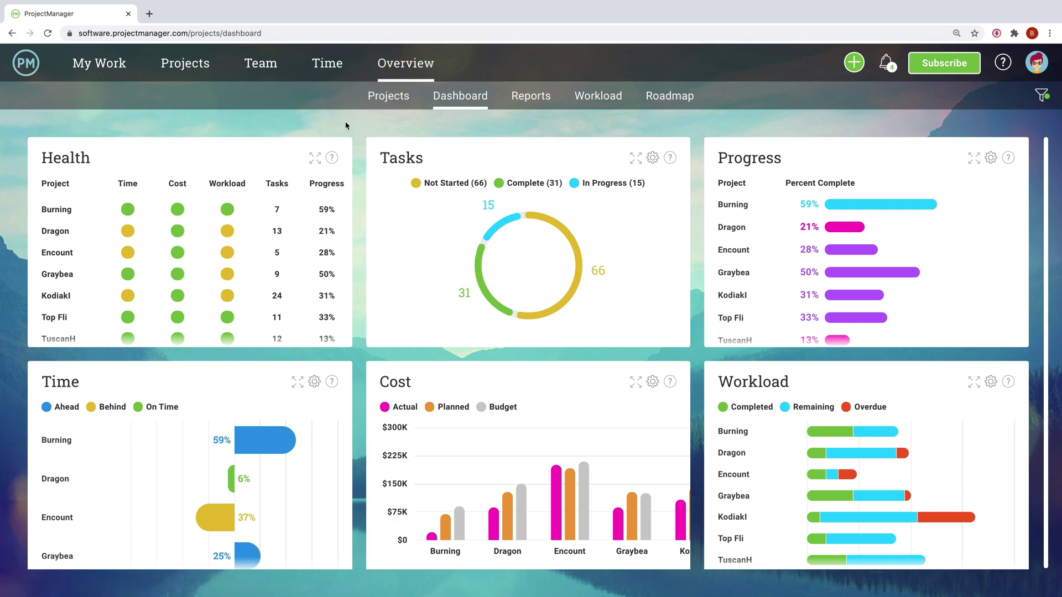
left_click(315, 158)
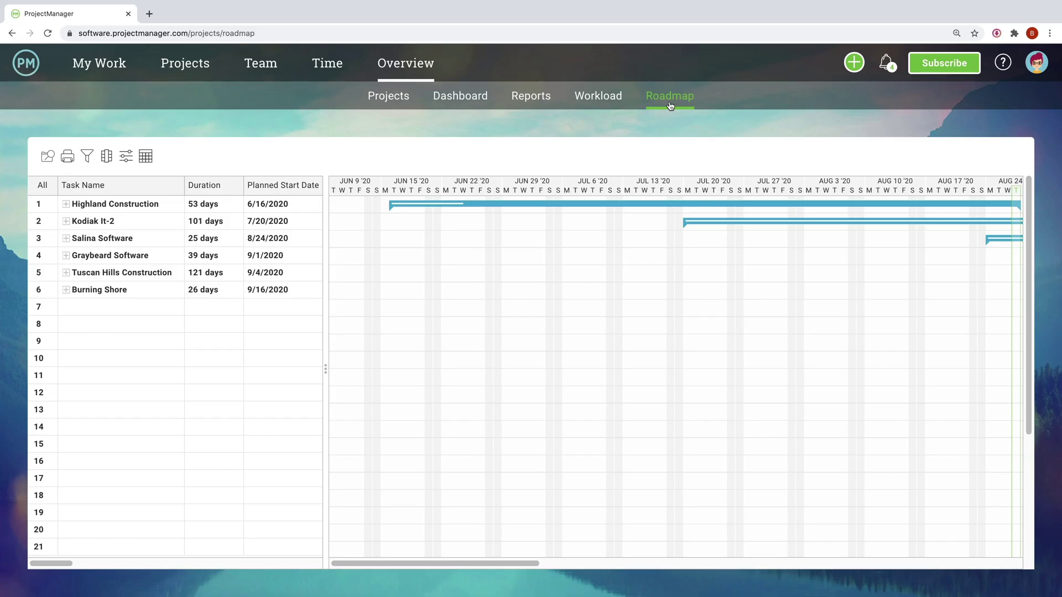
Expand Tuscan Hills Construction and its Design phase, then browse Submission to Festival's Link tasks list
scroll(699, 358, "right", 5)
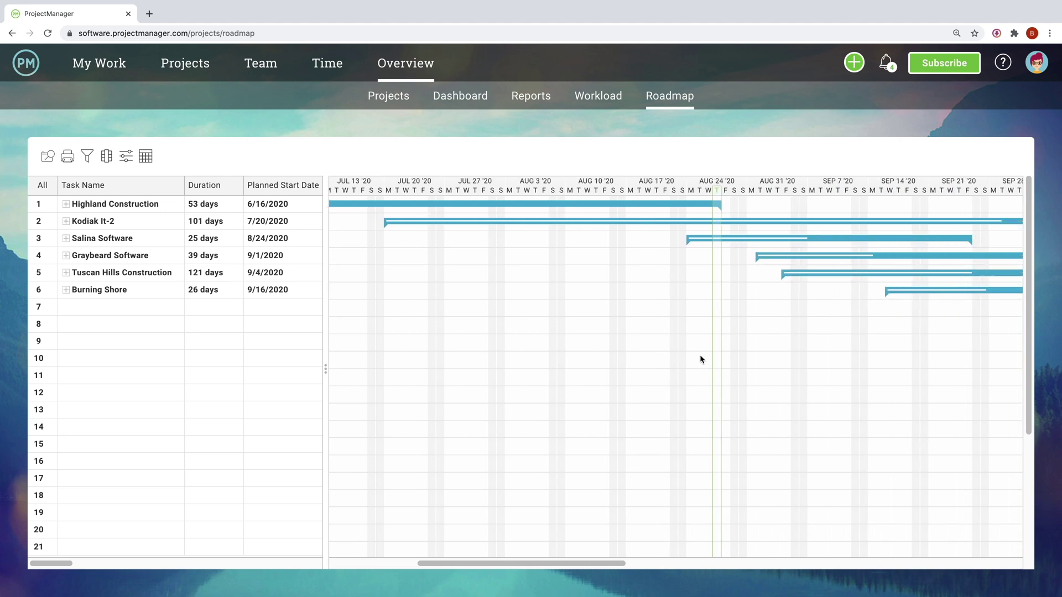
scroll(700, 358, "right", 4)
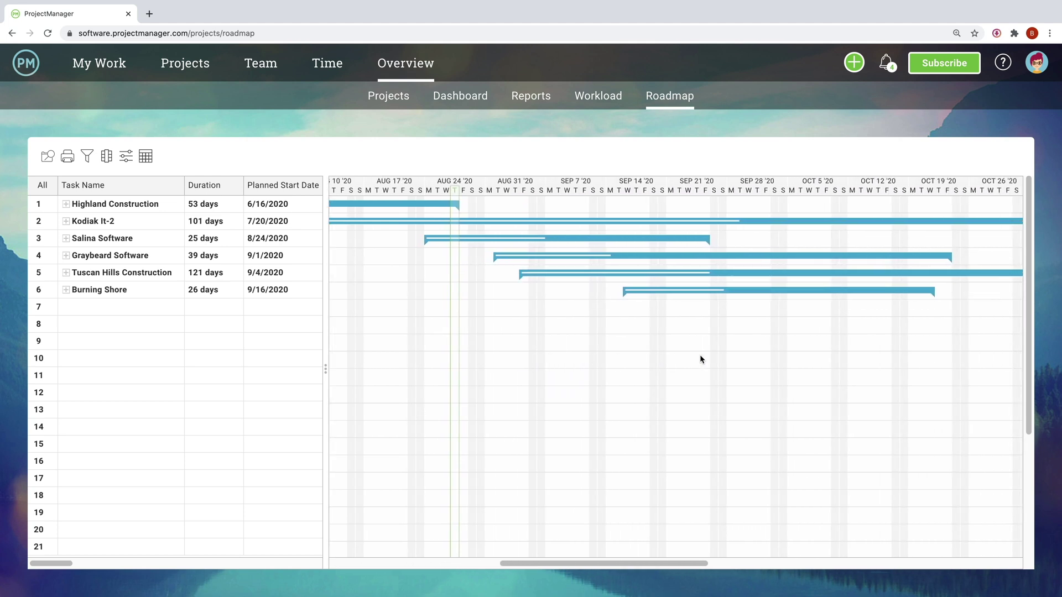
left_click(66, 272)
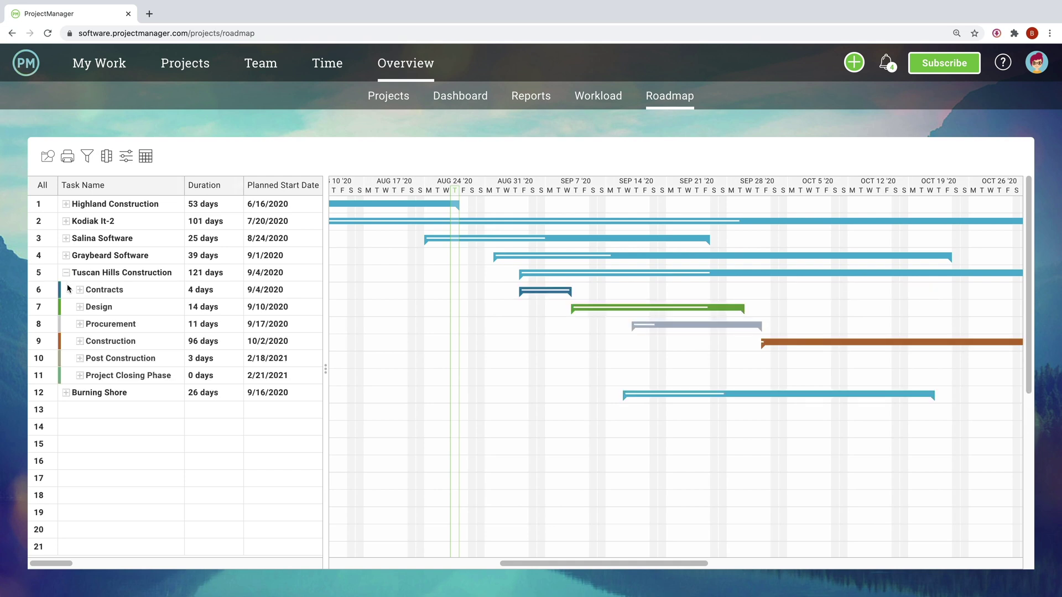
left_click(80, 307)
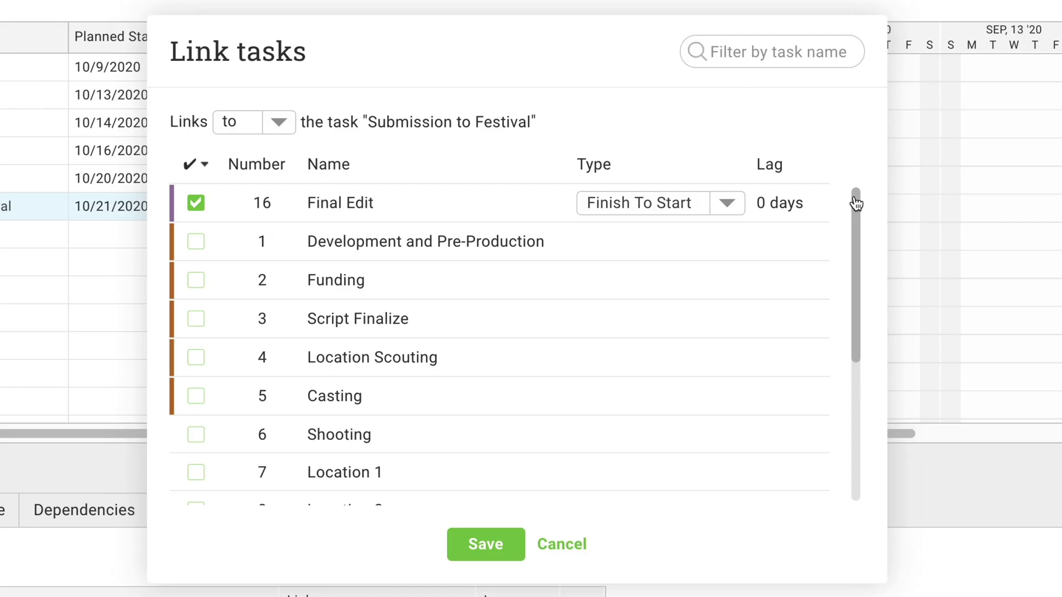
left_click_drag(855, 203, 855, 355)
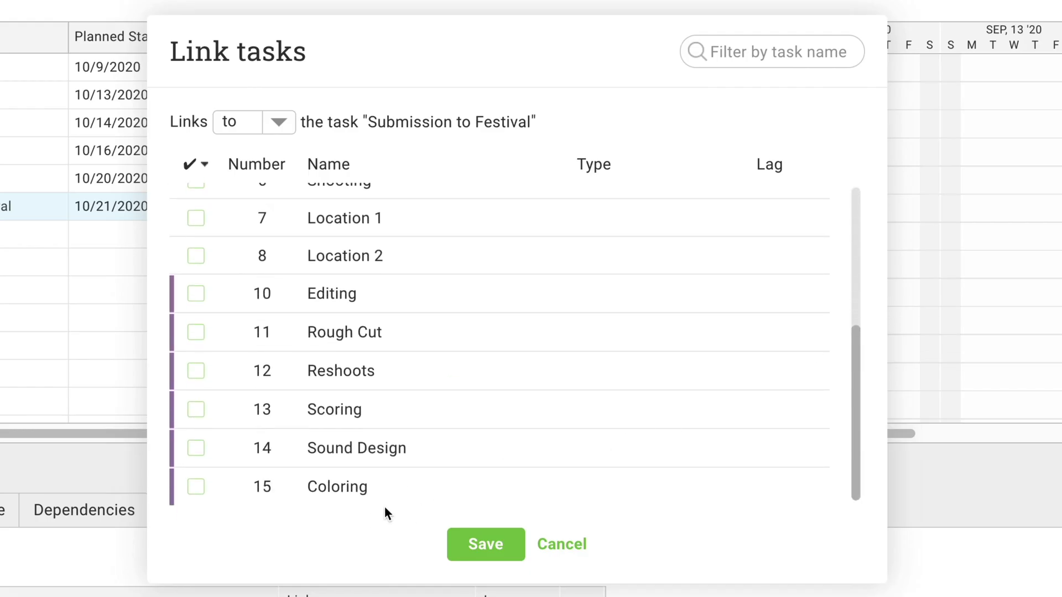
Link Coloring to Submission to Festival, lengthen Location 2, and set Location 1 to 100%
left_click(196, 487)
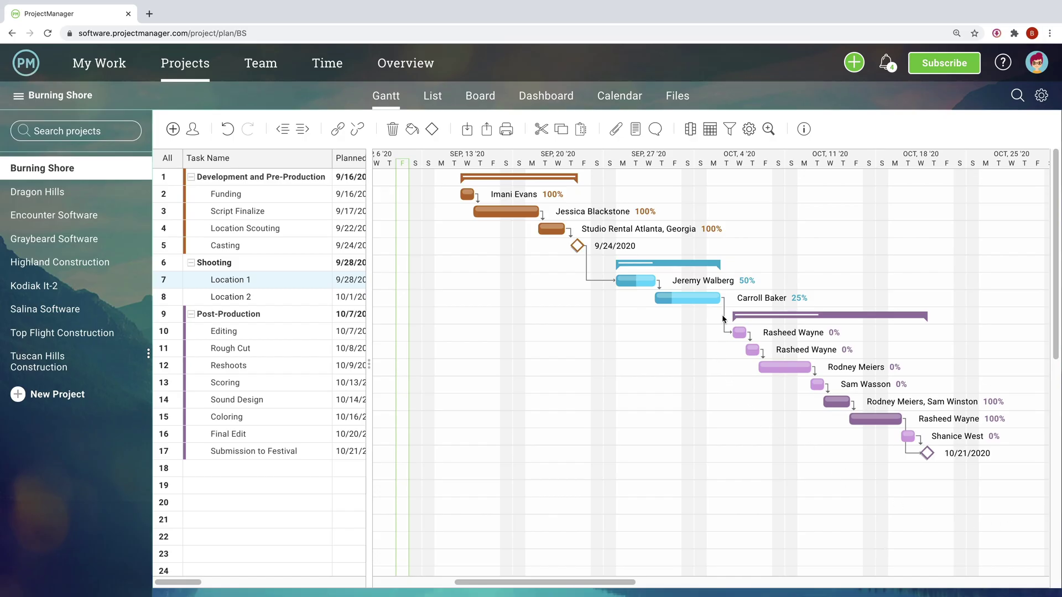
left_click_drag(720, 299, 733, 300)
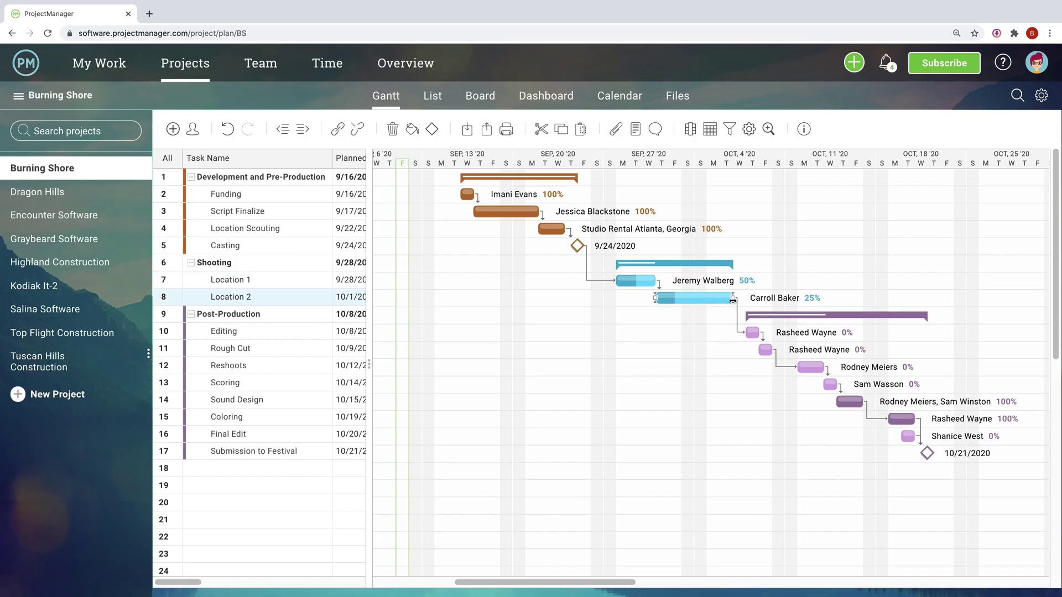
left_click_drag(636, 281, 656, 282)
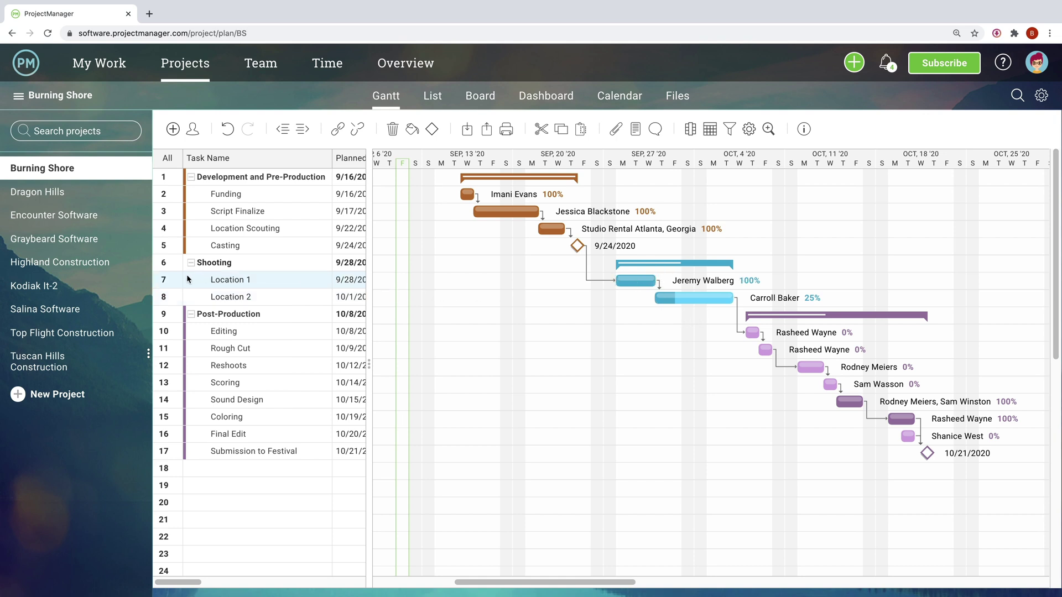
Give Location 1's assignee 3 assigned hours
right_click(169, 281)
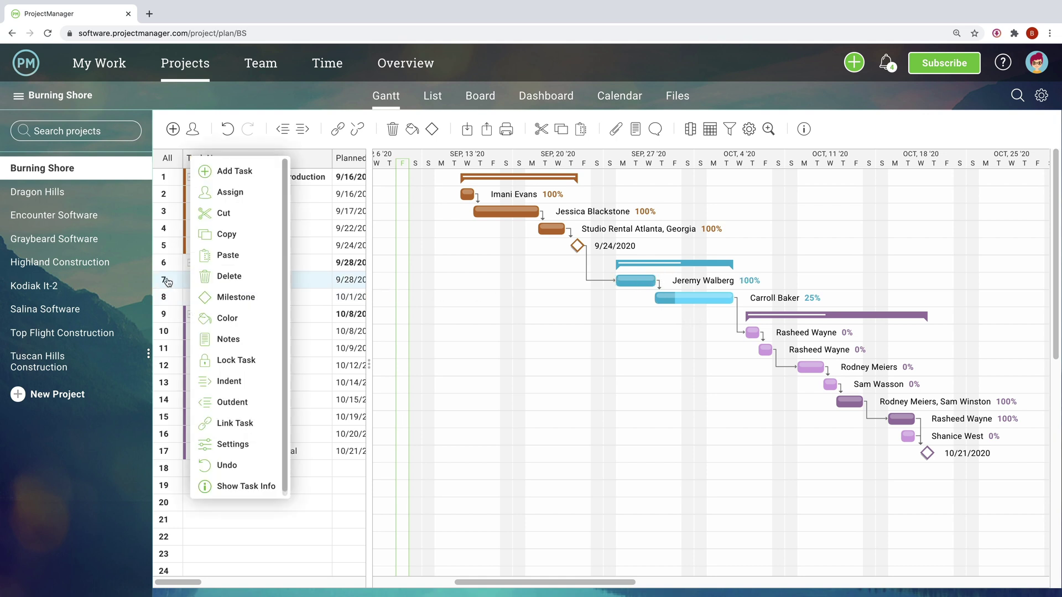
left_click(246, 199)
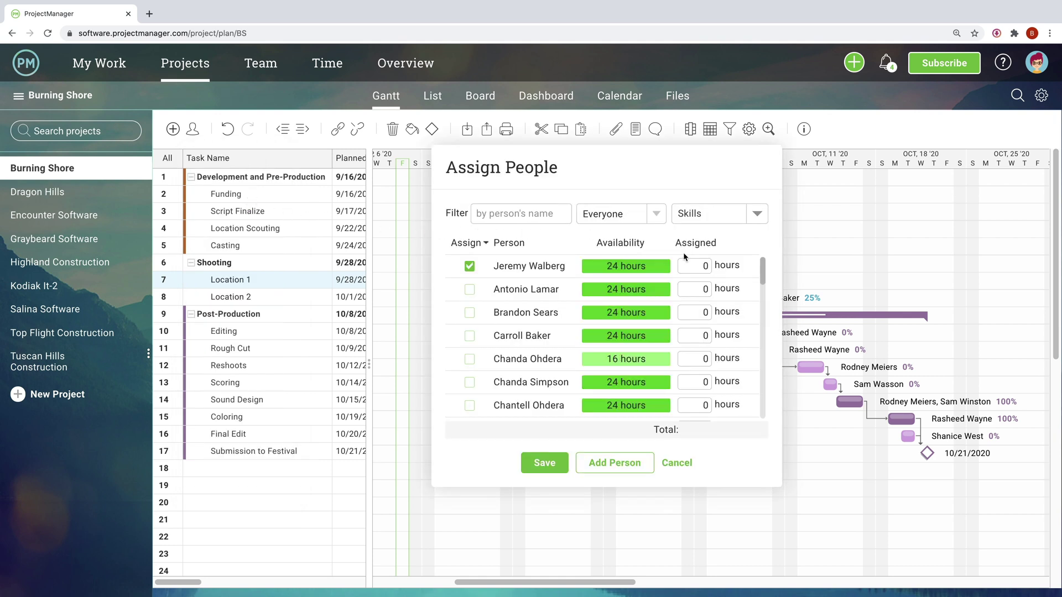
left_click(693, 265)
type("3")
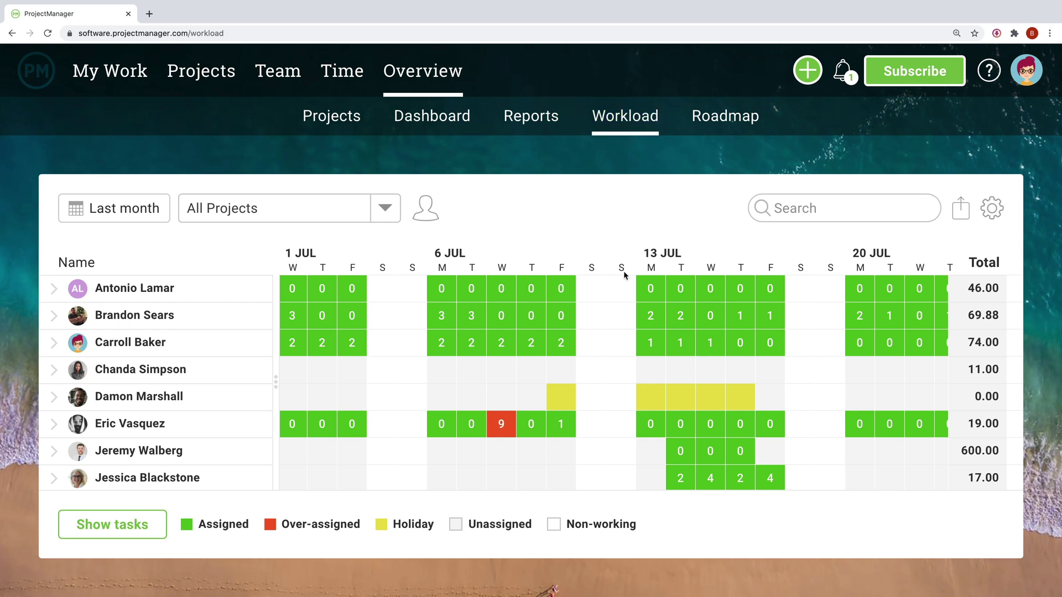
Review the tasks on the over-assigned 9-hour day and pick someone to take the first
left_click(501, 425)
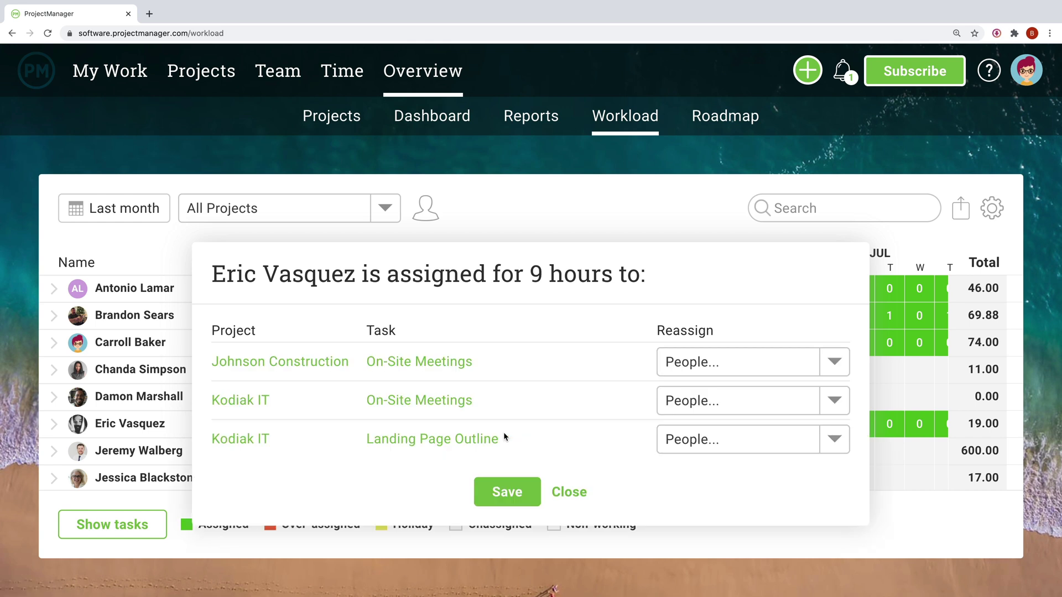
left_click(674, 374)
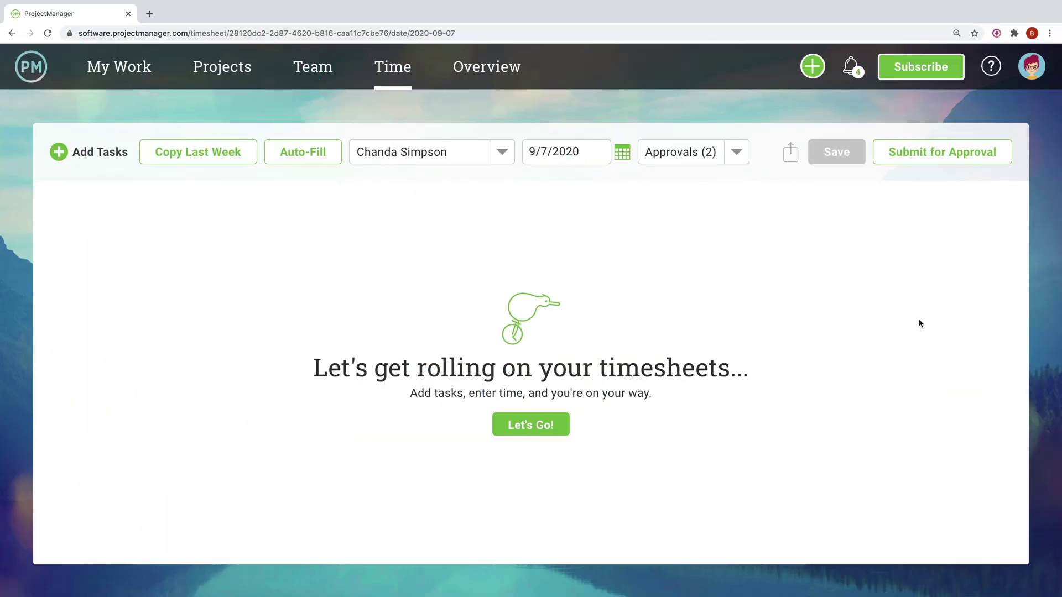
Switch to another team member's 8/24/2020 timesheet and auto-fill it with 38 hours
left_click(503, 154)
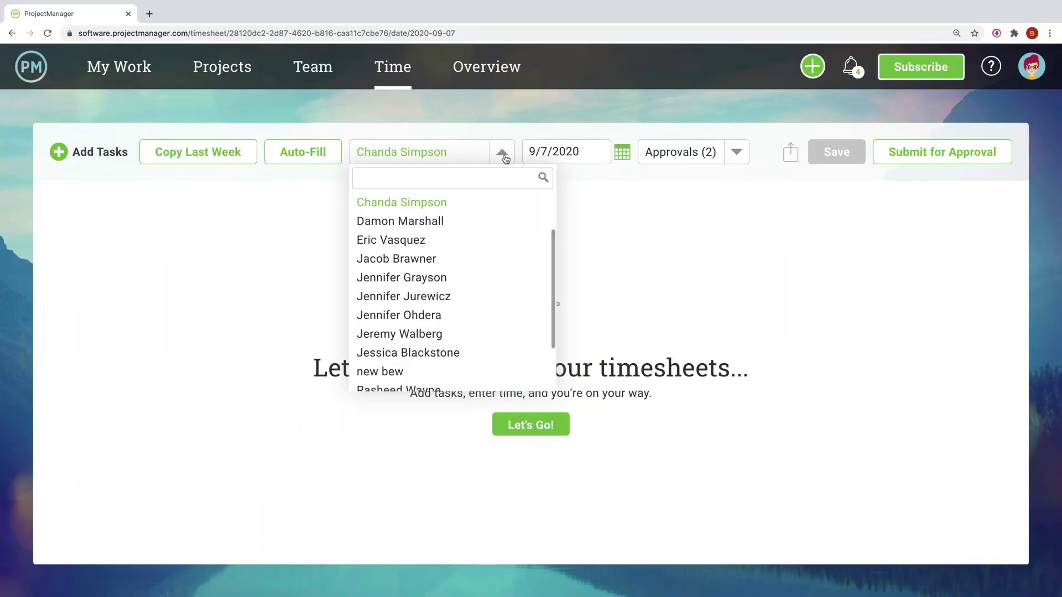
left_click(469, 221)
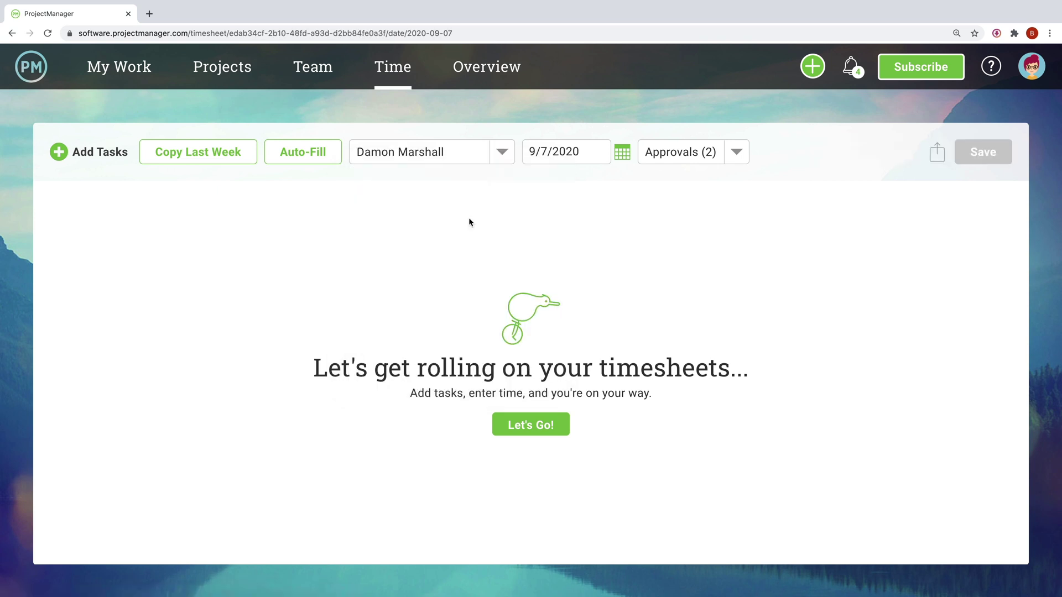
left_click(521, 420)
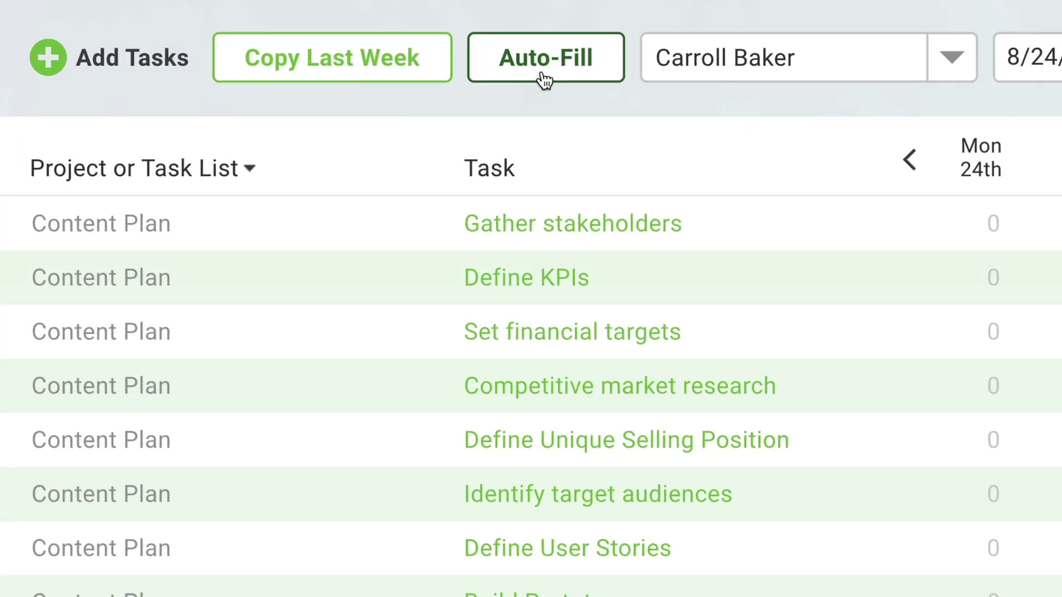
left_click(544, 78)
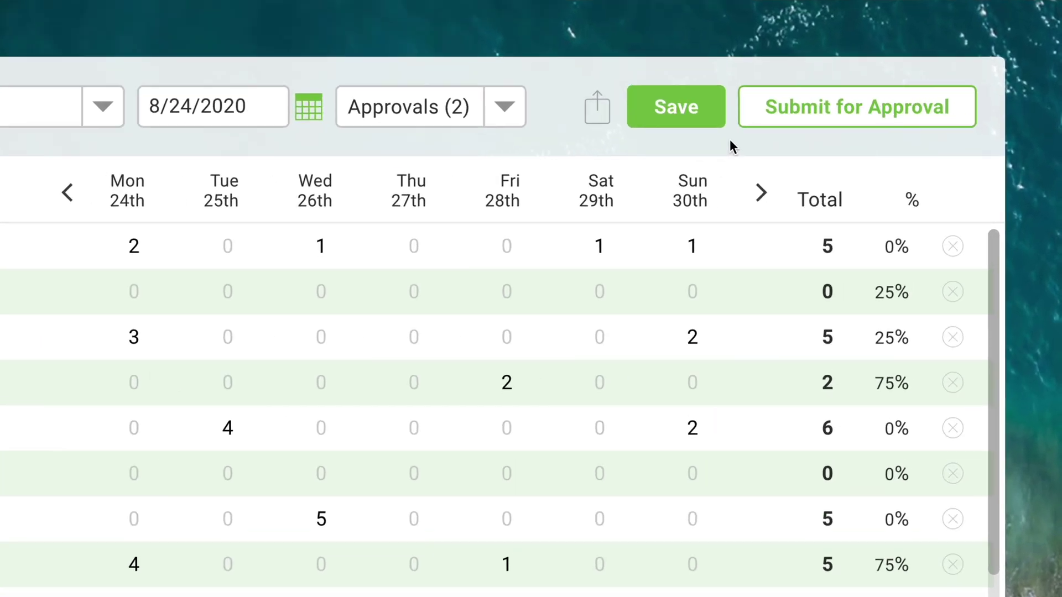
Submit the timesheet for approval, then generate and view the Black Friday 2020 Project Status report
left_click(841, 118)
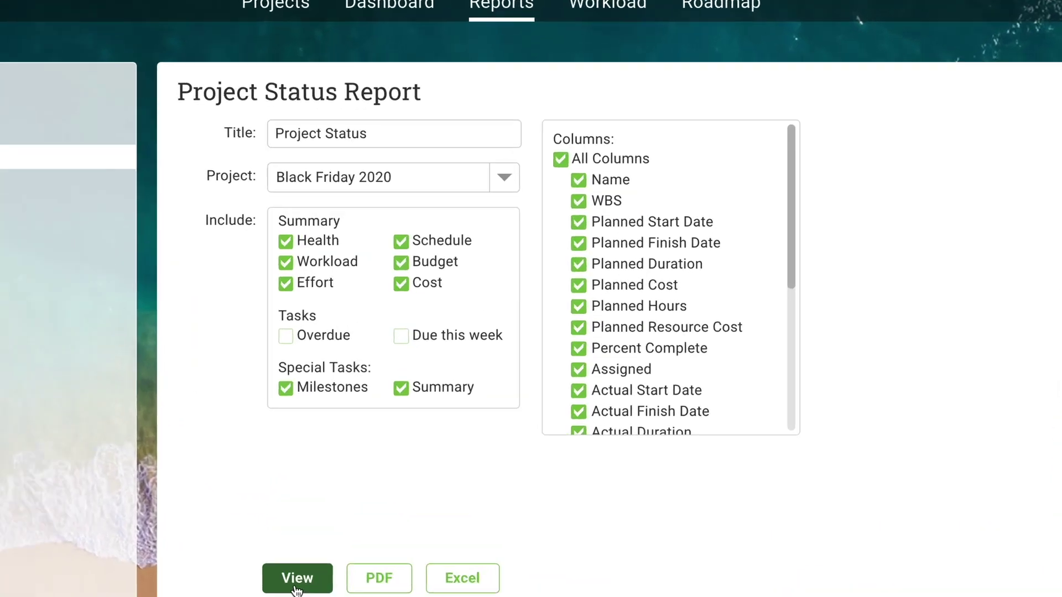
left_click(391, 493)
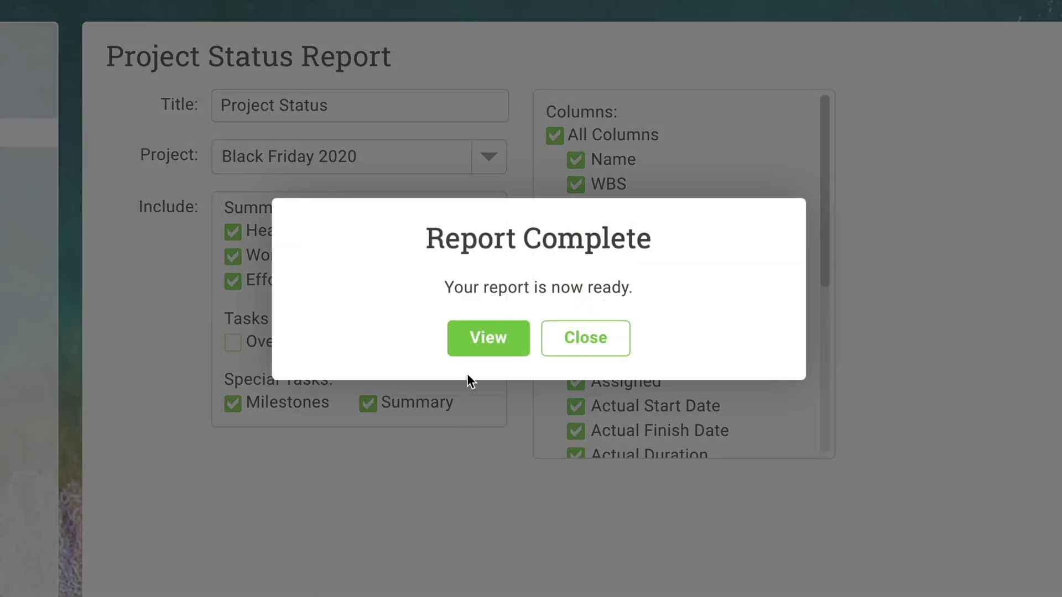
left_click(485, 356)
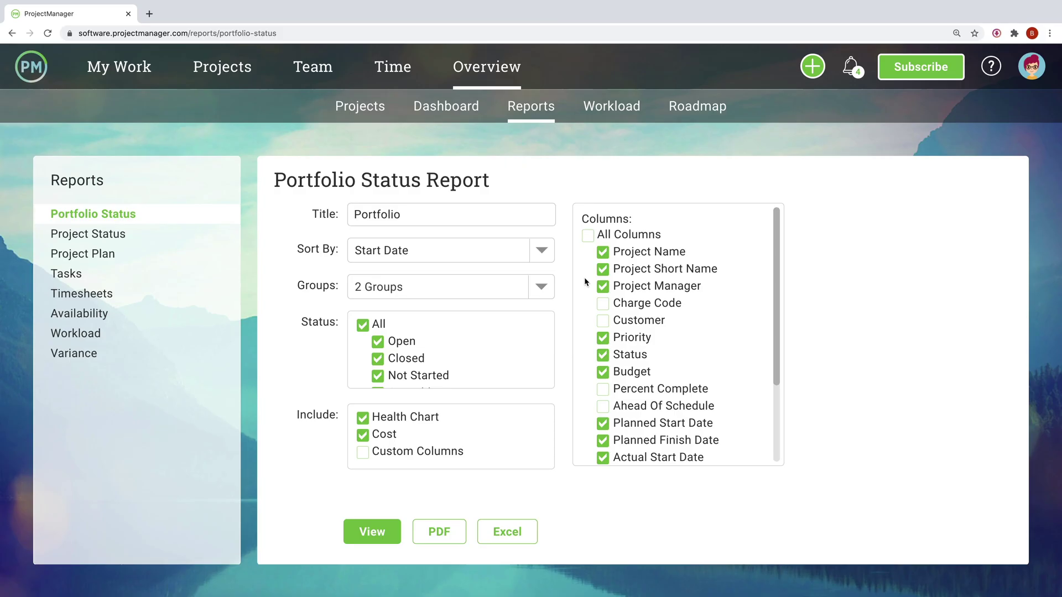
scroll(584, 277, "down", 3)
Add the Tasks Not Started column to the Portfolio Status report and view the generated report
scroll(584, 277, "down", 1)
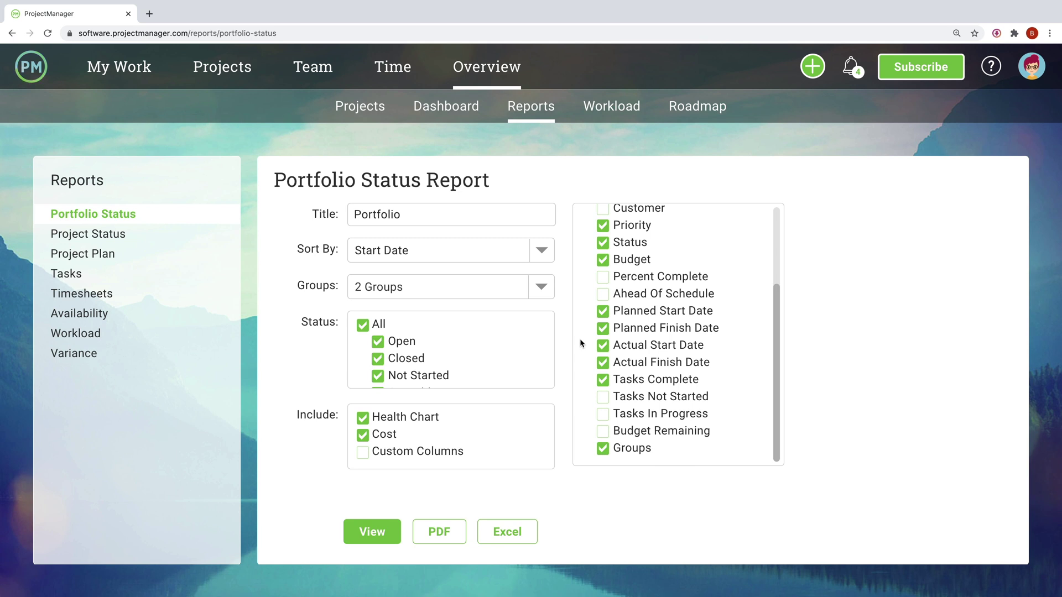
left_click(602, 397)
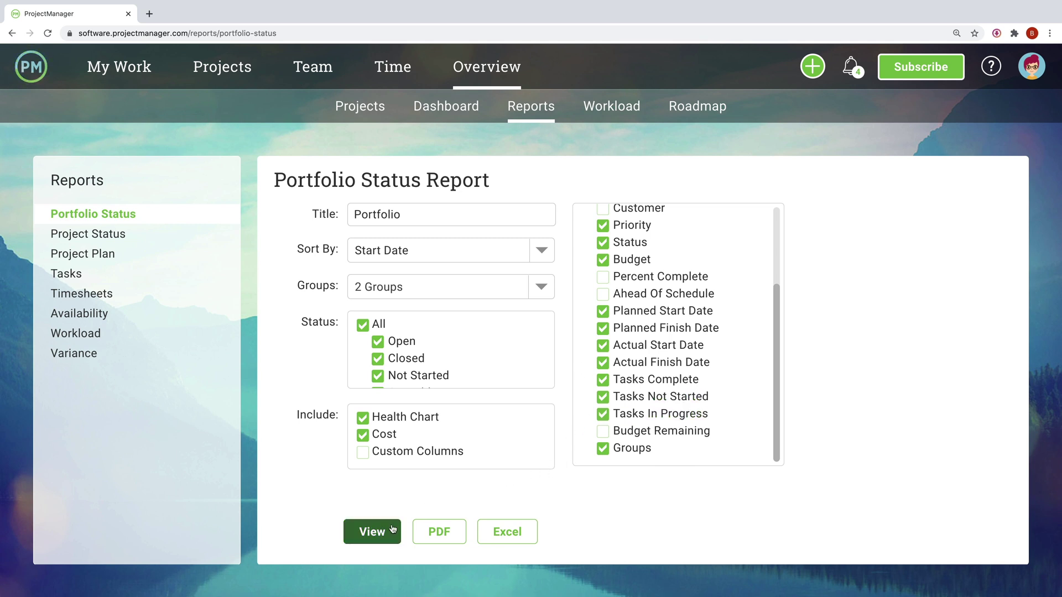
left_click(372, 532)
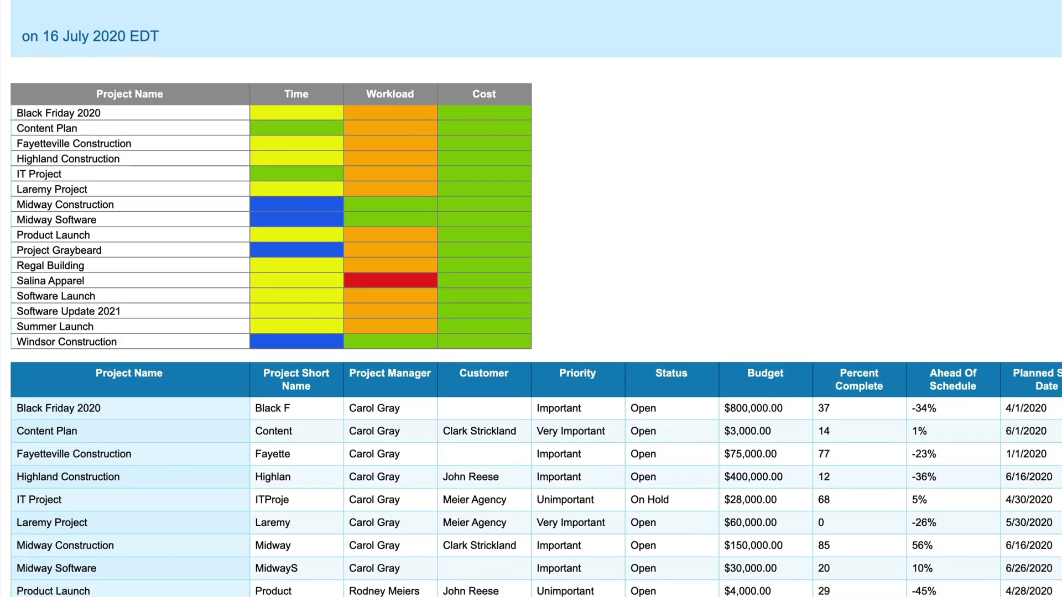
scroll(871, 377, "down", 1)
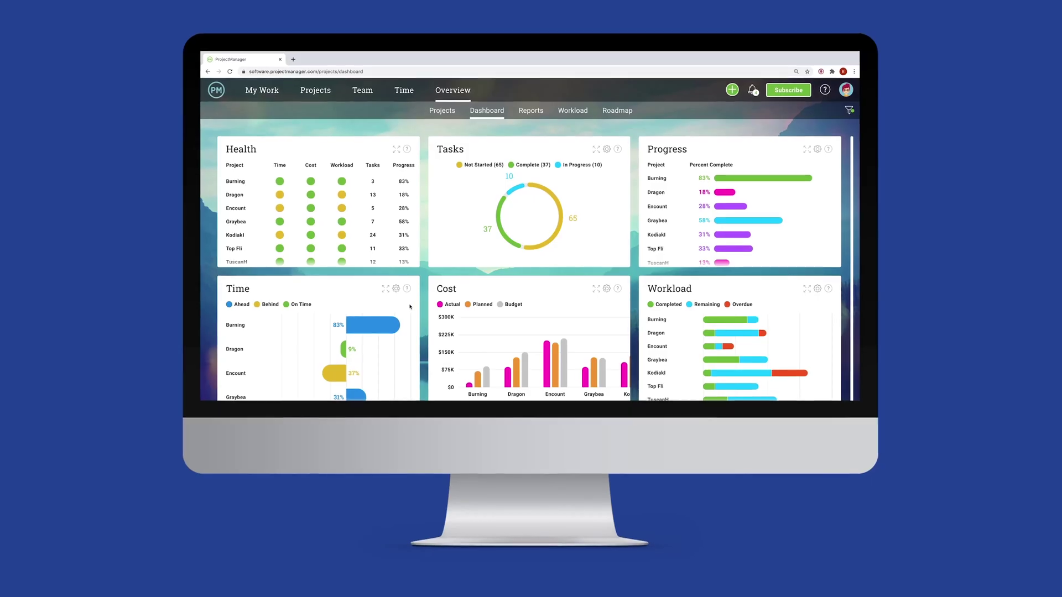
scroll(337, 411, "down", 3)
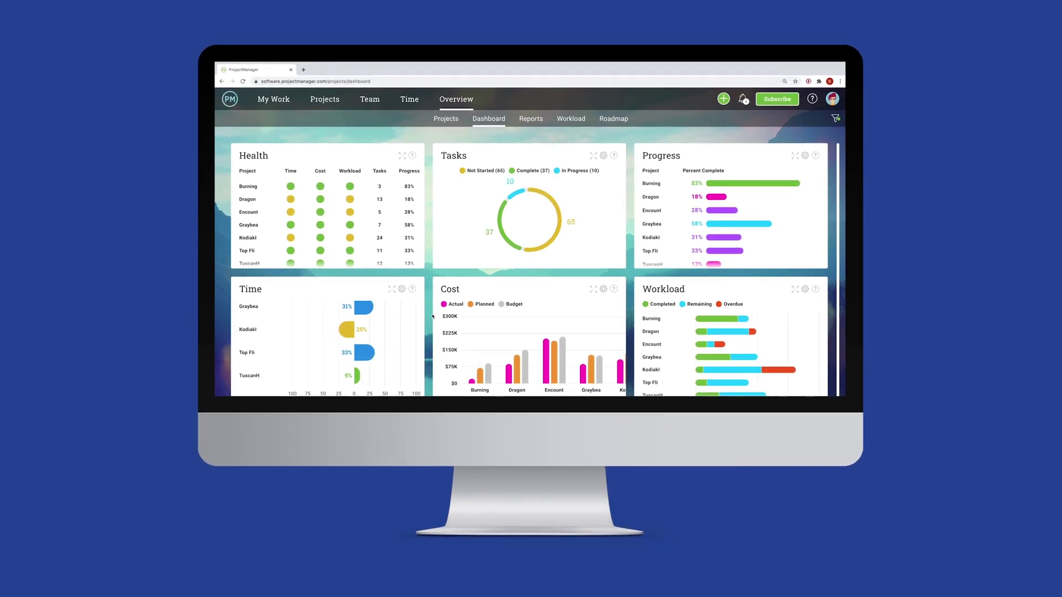
scroll(489, 327, "right", 3)
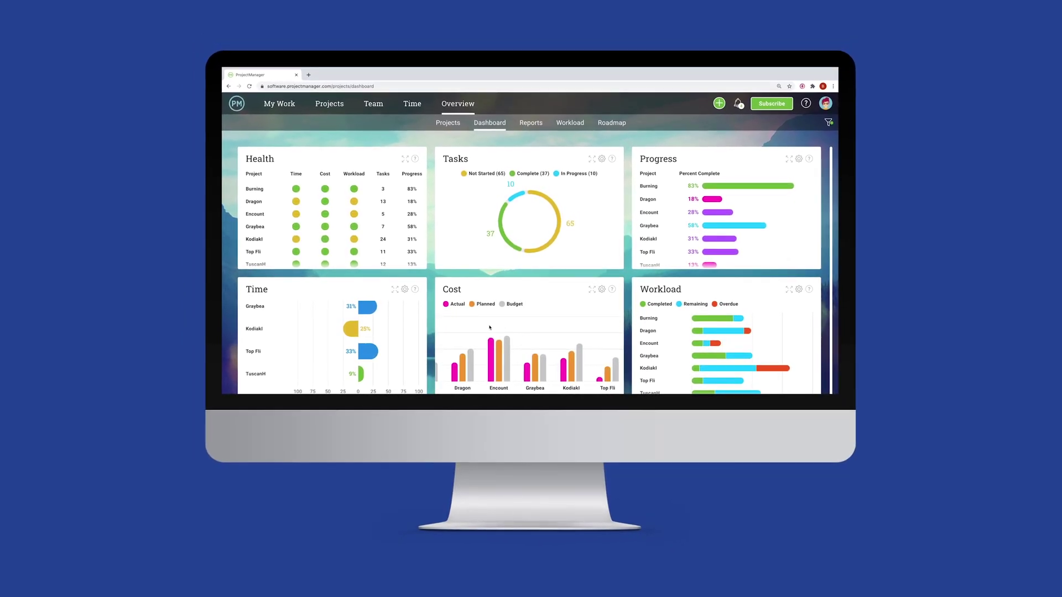